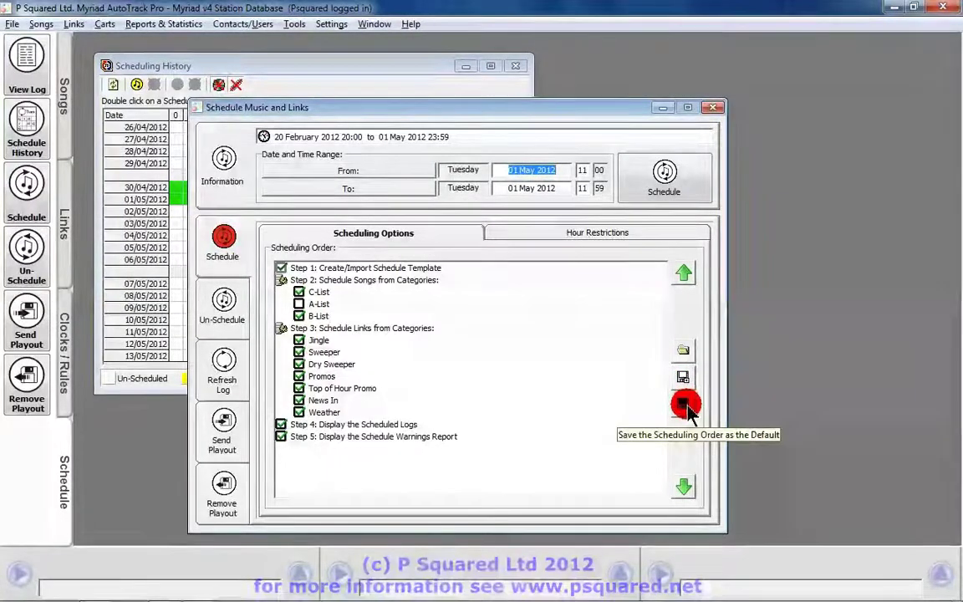
Step: Include the A-List song category in the scheduling order and move it above C-List
{"action": "left_click", "coordinate": [683, 350]}
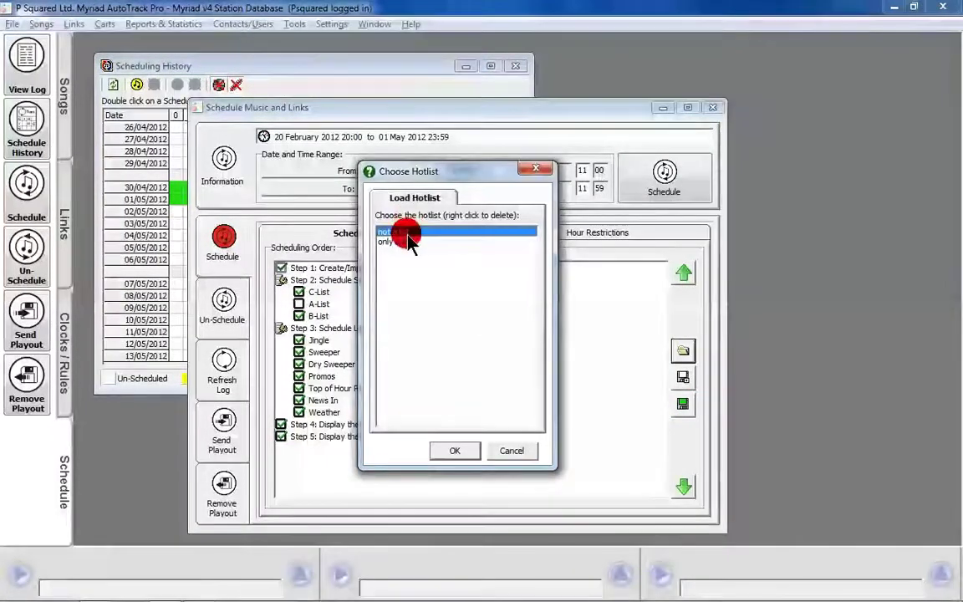
{"action": "left_click", "coordinate": [508, 450]}
{"action": "left_click", "coordinate": [299, 304]}
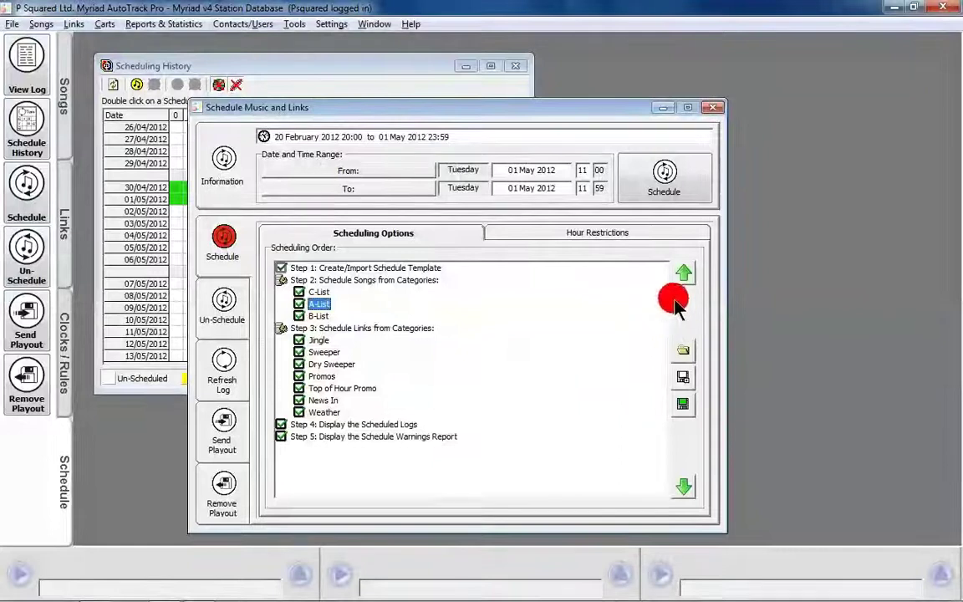
{"action": "left_click", "coordinate": [684, 273]}
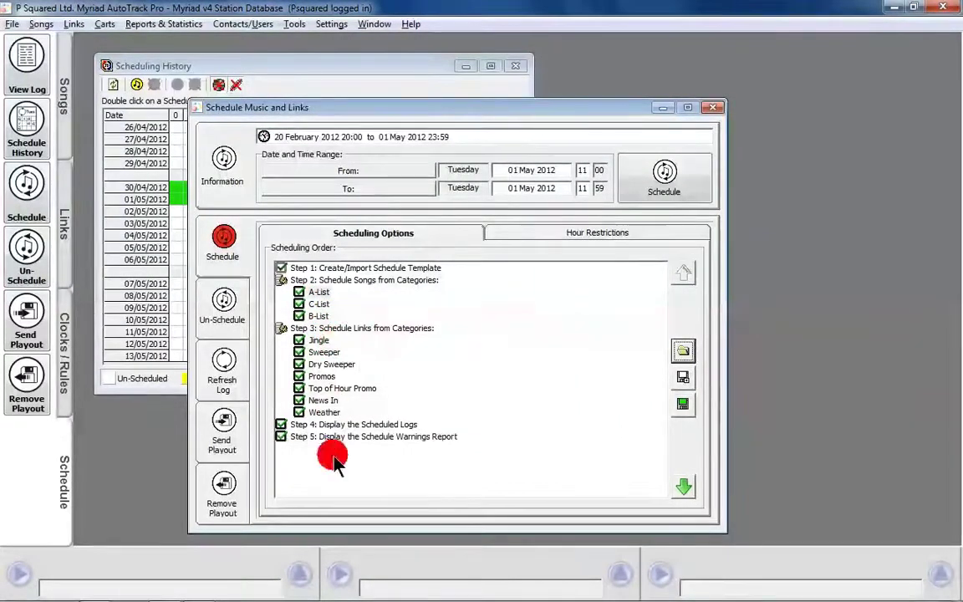
Step: Schedule songs and links for 01 May 2012 from 11:00 to 11:59, and close the warnings report, log and scheduling windows
{"action": "left_click", "coordinate": [667, 184]}
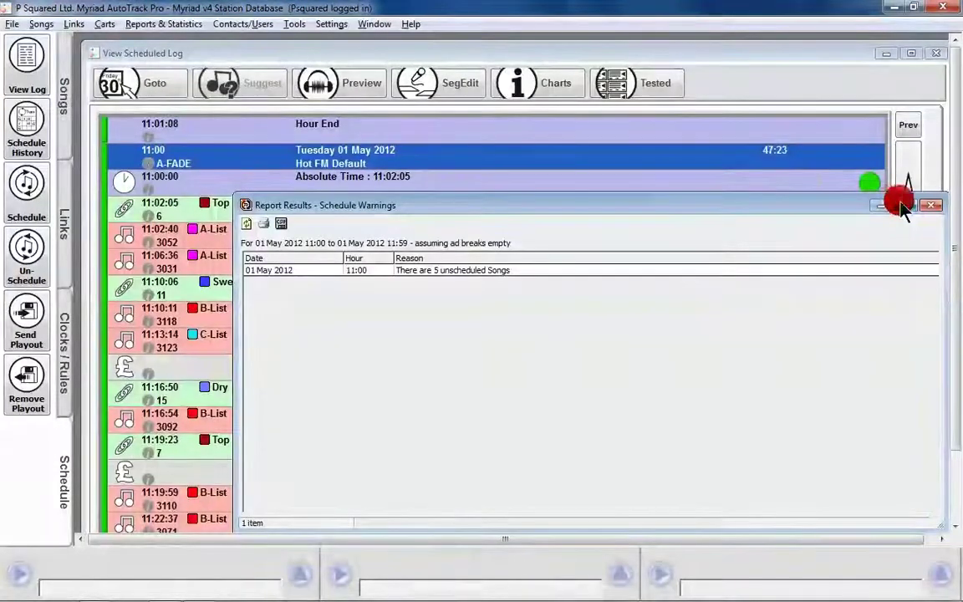
{"action": "left_click", "coordinate": [930, 204]}
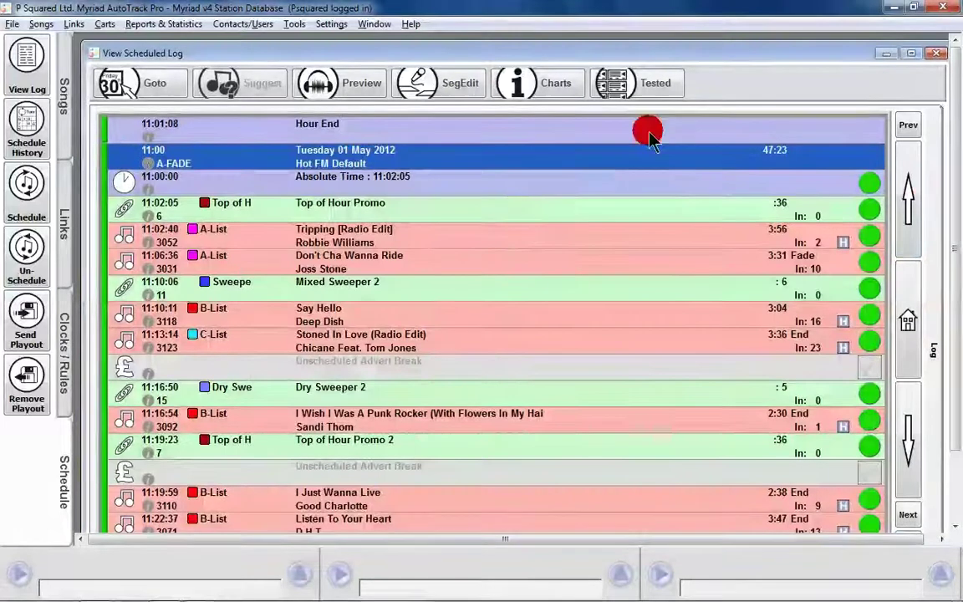
{"action": "left_click", "coordinate": [937, 53]}
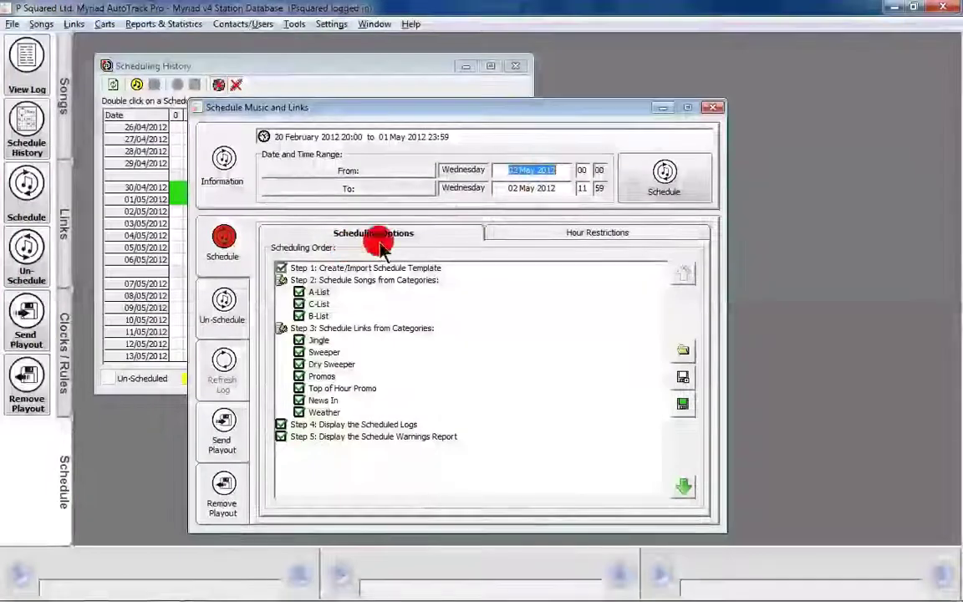
{"action": "left_click", "coordinate": [710, 109]}
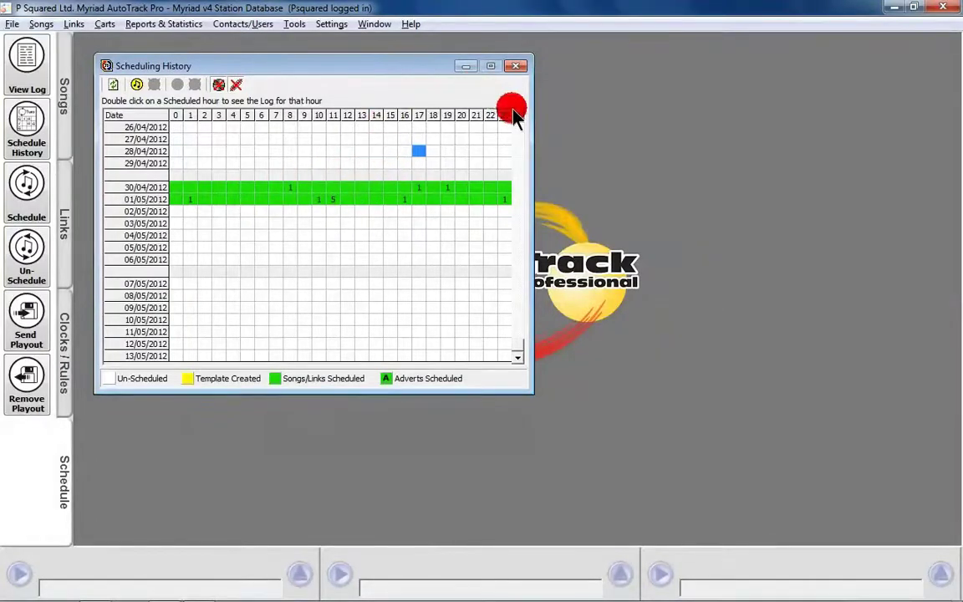
{"action": "left_click", "coordinate": [516, 66]}
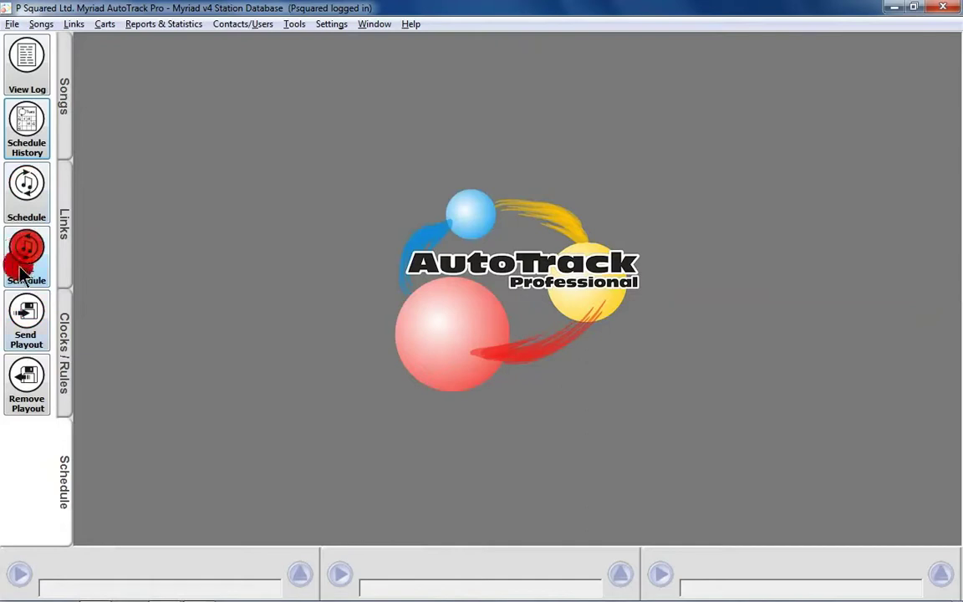
Step: View the scheduling window's Schedule and Un-Schedule options, and close the window without scheduling anything
{"action": "left_click", "coordinate": [39, 213]}
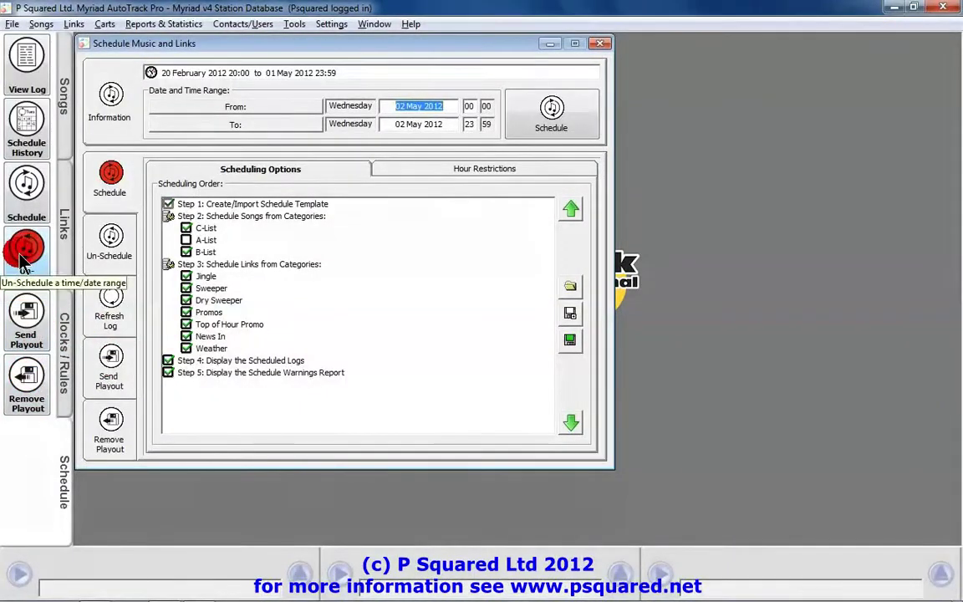
{"action": "left_click", "coordinate": [111, 240]}
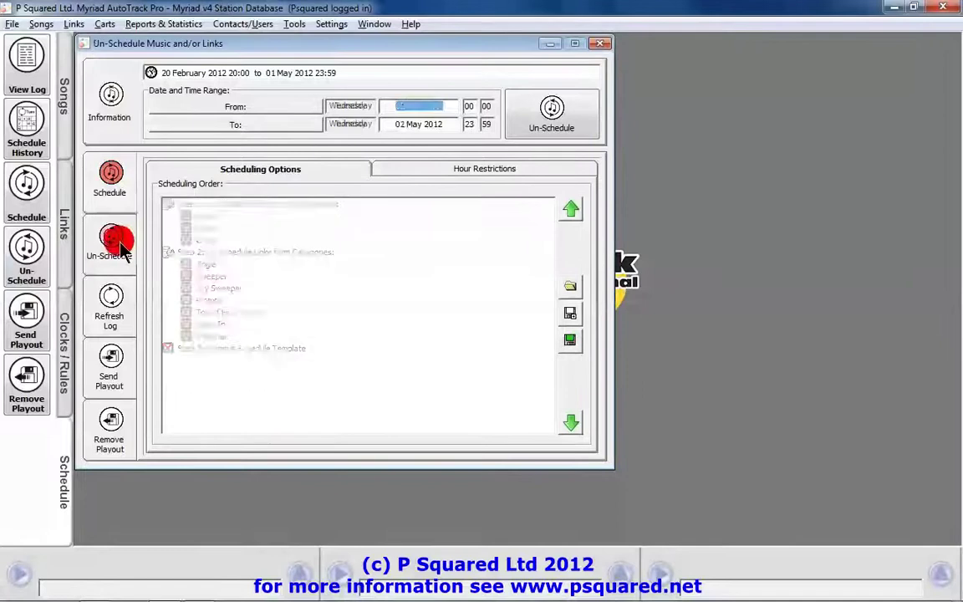
{"action": "left_click", "coordinate": [117, 194]}
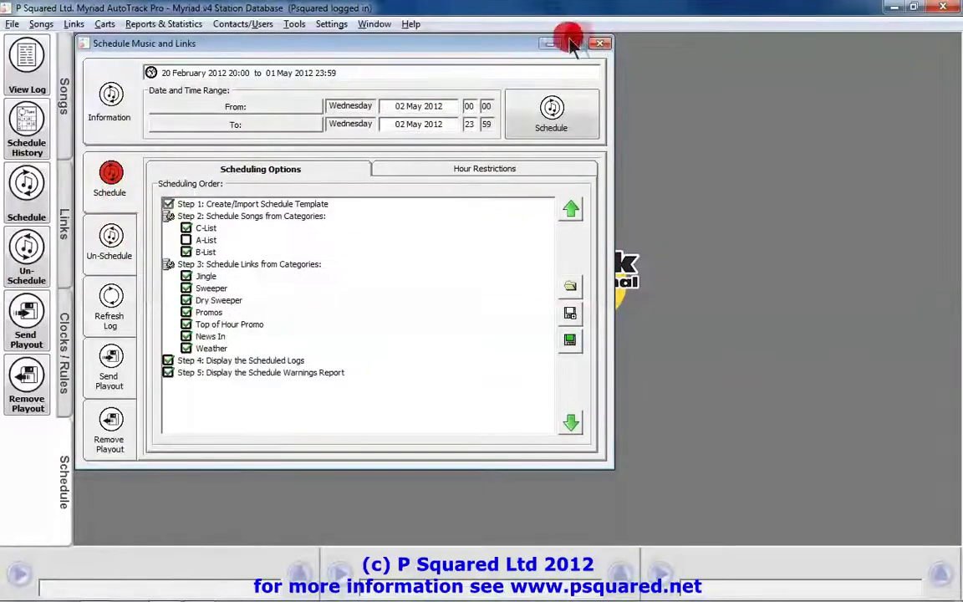
{"action": "left_click", "coordinate": [598, 43]}
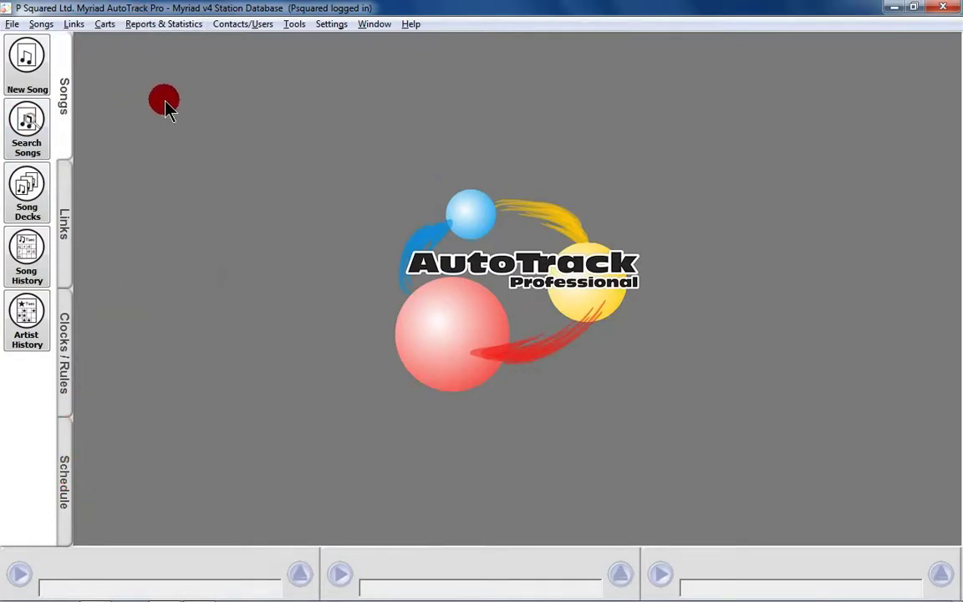
Step: Examine the Kicks settings grid for the A-List song category, and close it without changes
{"action": "left_click", "coordinate": [332, 25]}
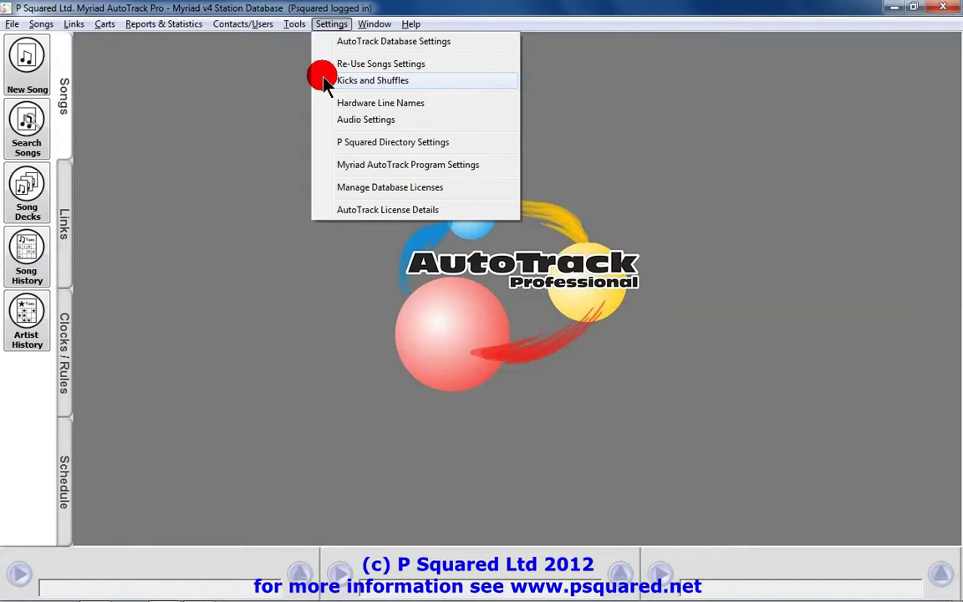
{"action": "left_click", "coordinate": [326, 80]}
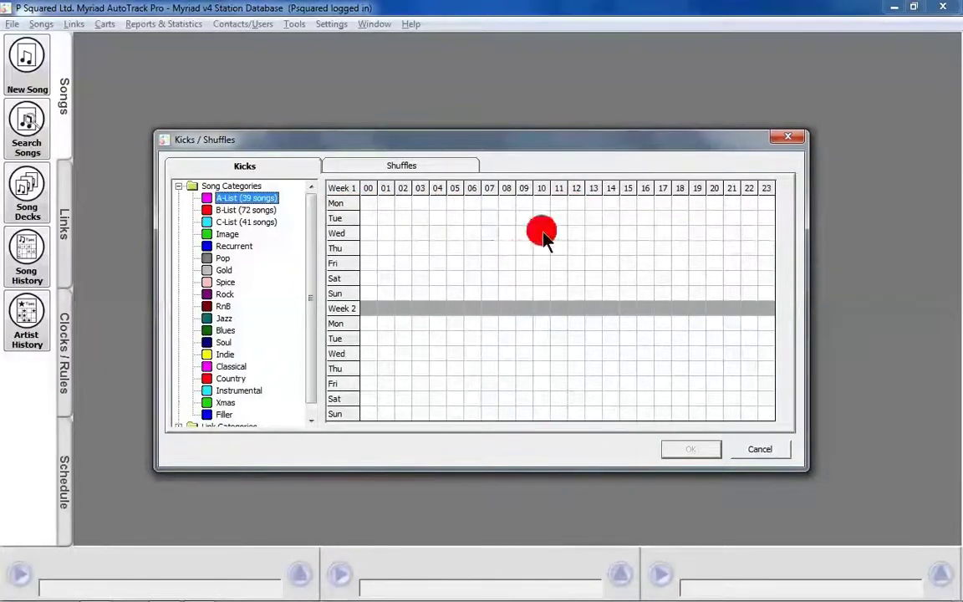
{"action": "left_click", "coordinate": [227, 199]}
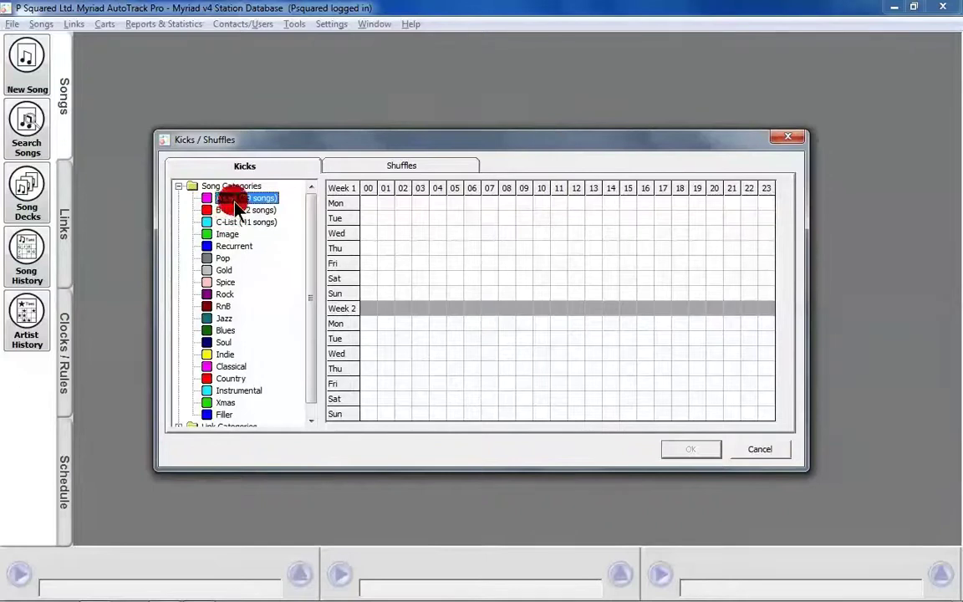
{"action": "key", "text": "Escape"}
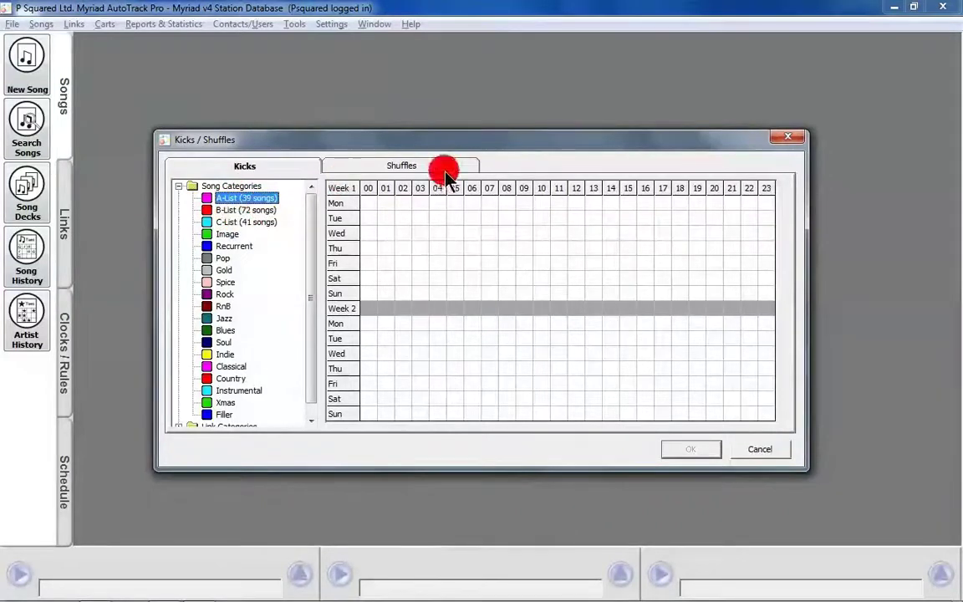
{"action": "left_click", "coordinate": [782, 142]}
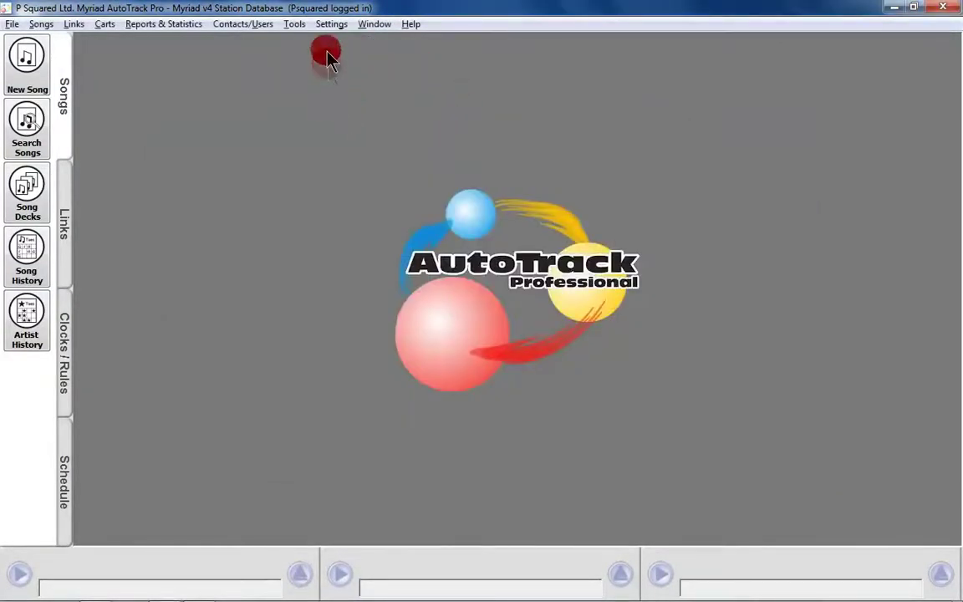
Step: Search the online help for "kicks", read the Kick and Shuffle topic, and close the help
{"action": "left_click", "coordinate": [406, 24]}
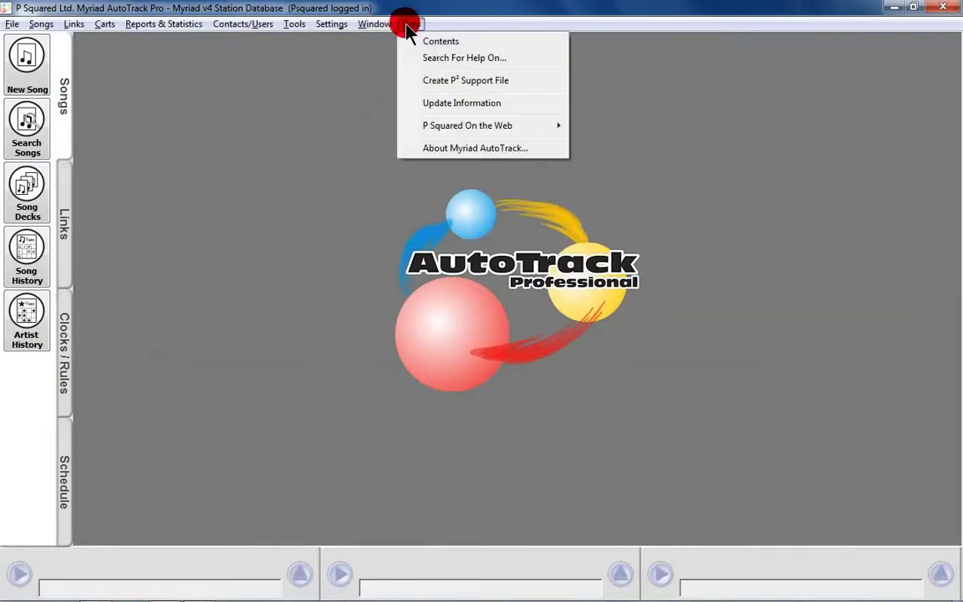
{"action": "left_click", "coordinate": [439, 57]}
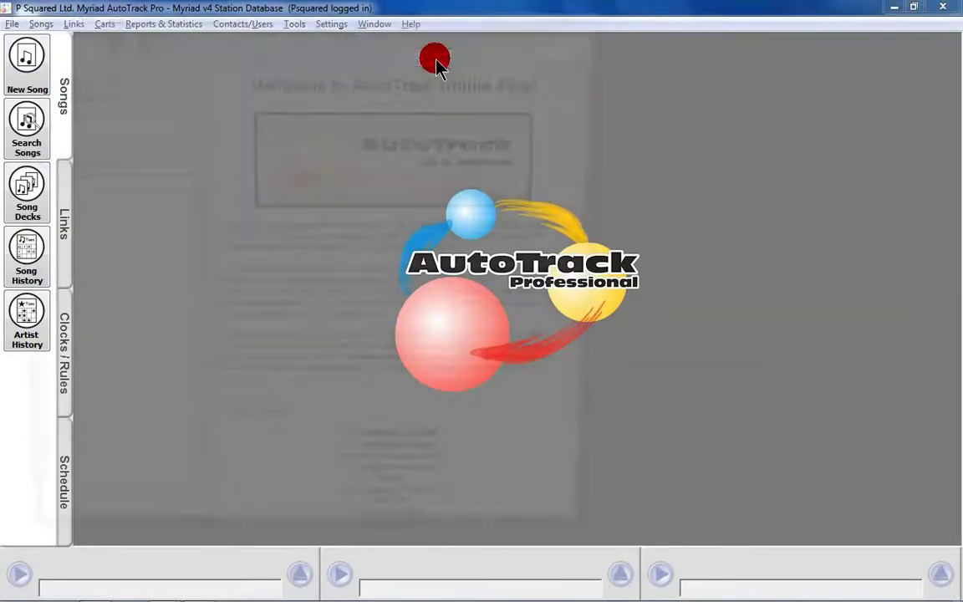
{"action": "type", "text": "kicks"}
{"action": "key", "text": "Return"}
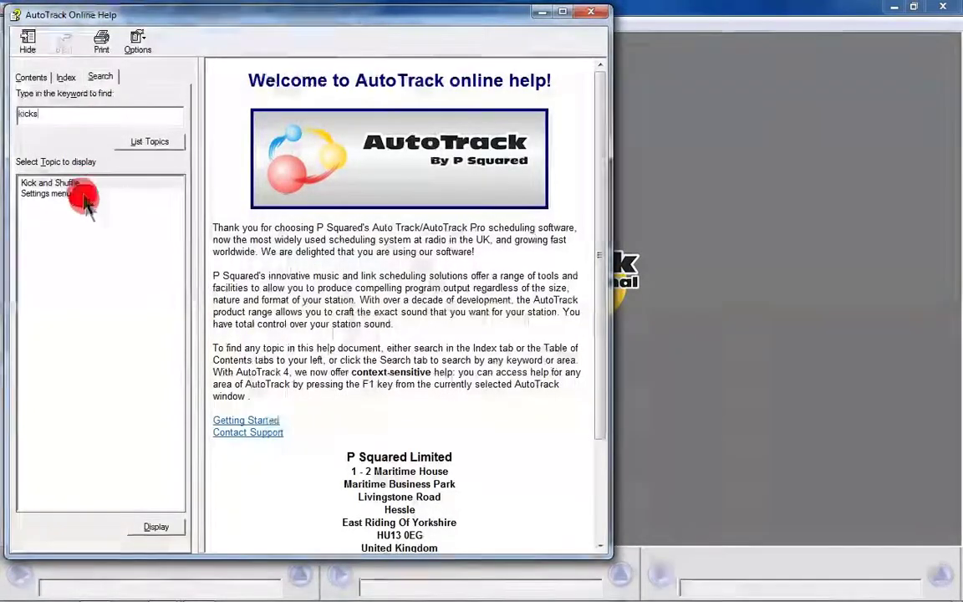
{"action": "left_click", "coordinate": [80, 183]}
{"action": "double_click", "coordinate": [81, 186]}
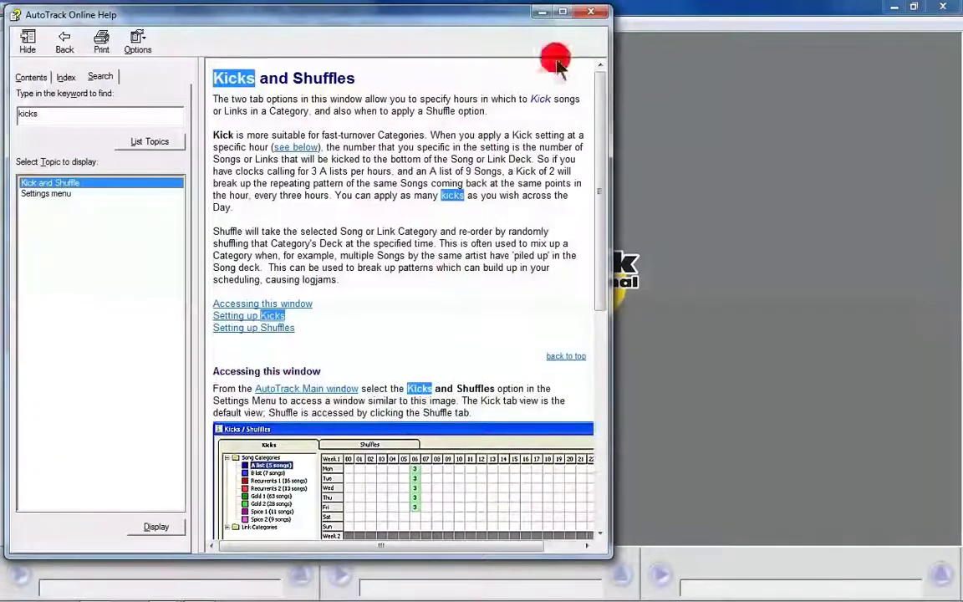
{"action": "left_click", "coordinate": [585, 18]}
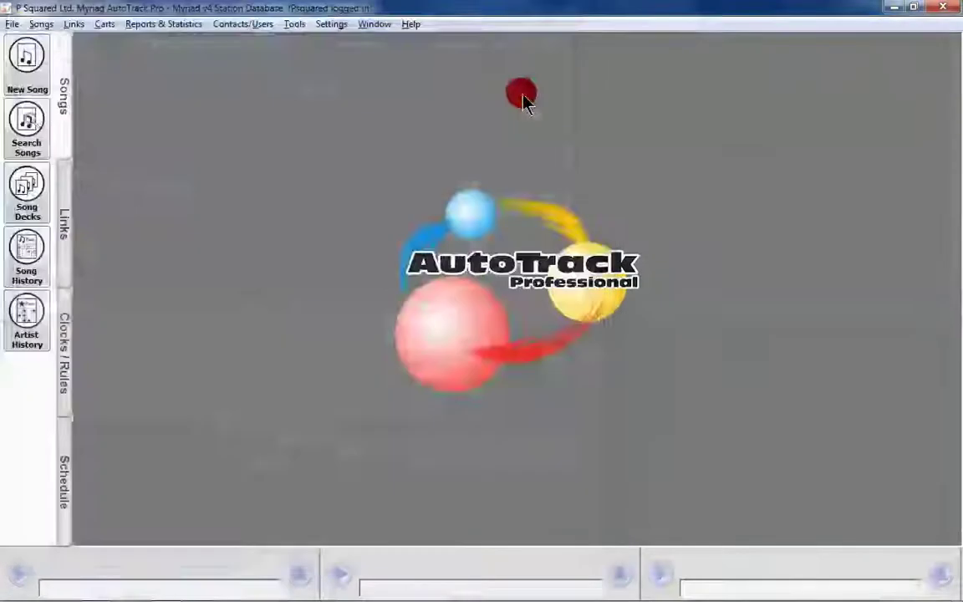
{"action": "left_click", "coordinate": [416, 26]}
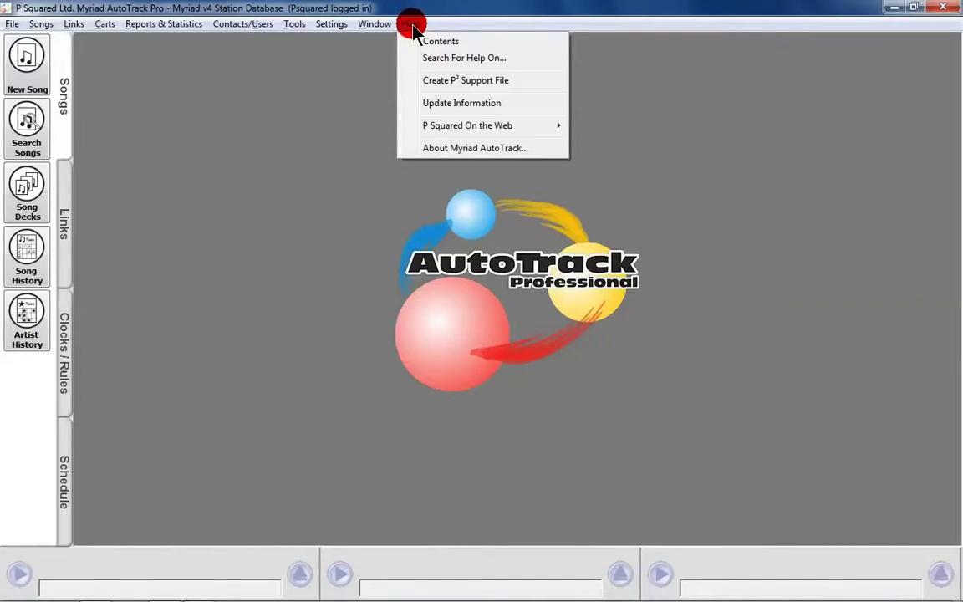
{"action": "left_click", "coordinate": [412, 24]}
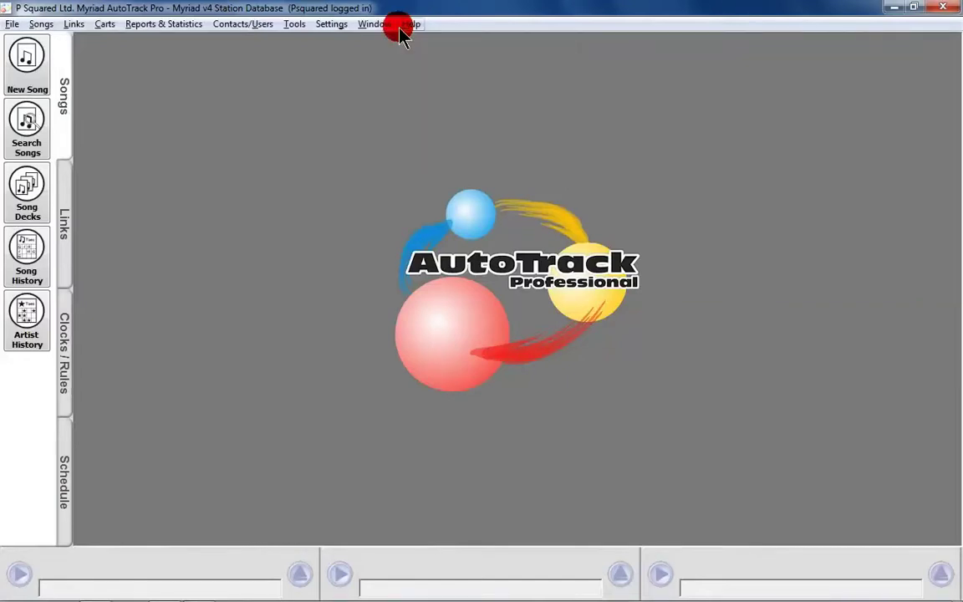
Step: Review the Other Settings options in the AutoTrack database settings, and close the dialog
{"action": "left_click", "coordinate": [329, 25]}
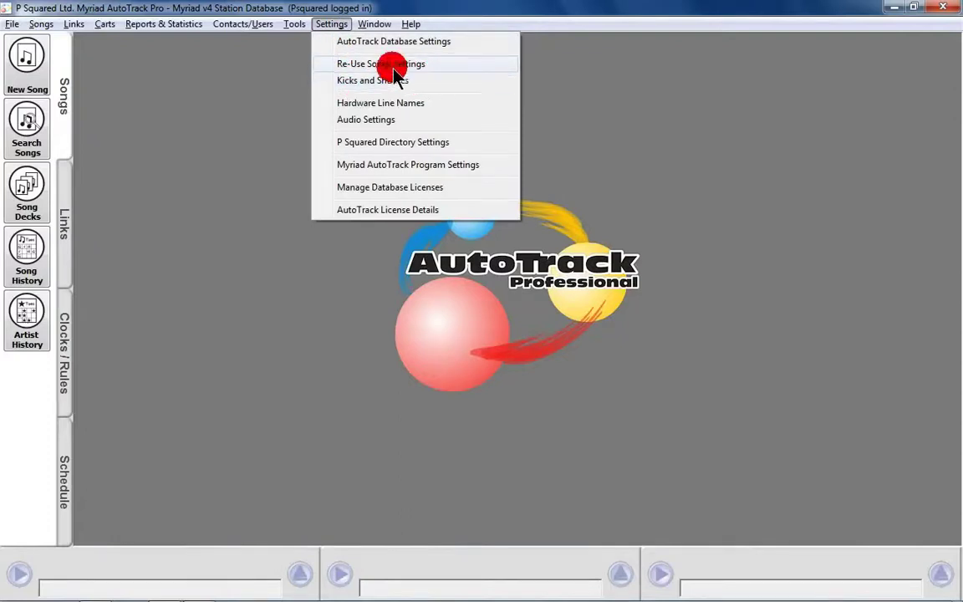
{"action": "left_click", "coordinate": [374, 40]}
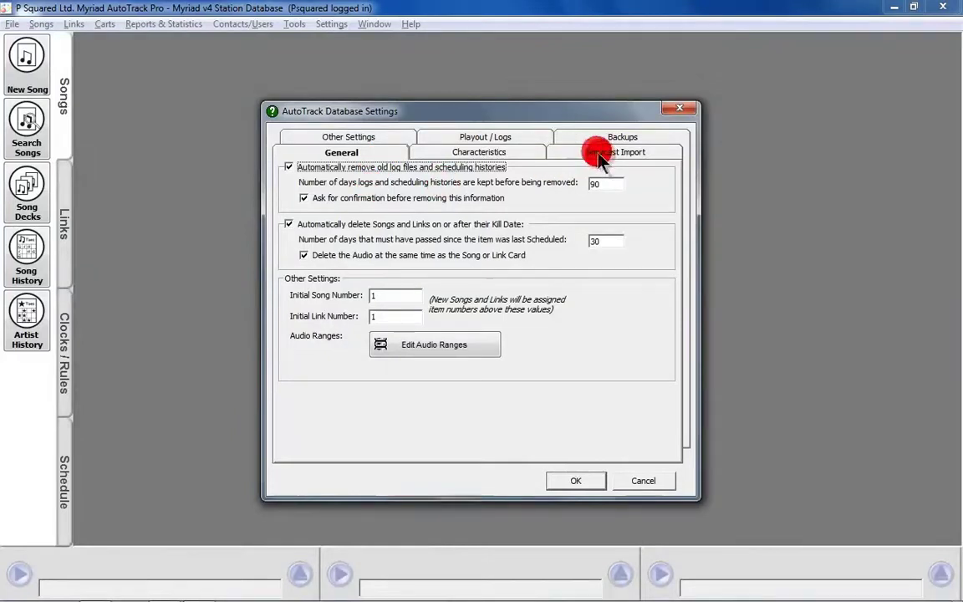
{"action": "left_click", "coordinate": [343, 135]}
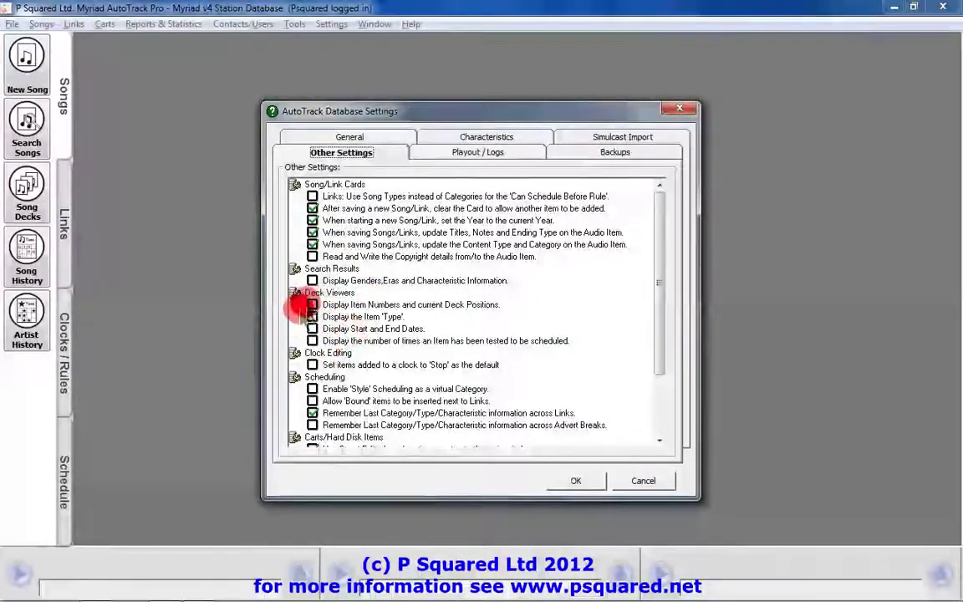
{"action": "left_click", "coordinate": [567, 479]}
{"action": "left_click", "coordinate": [409, 24]}
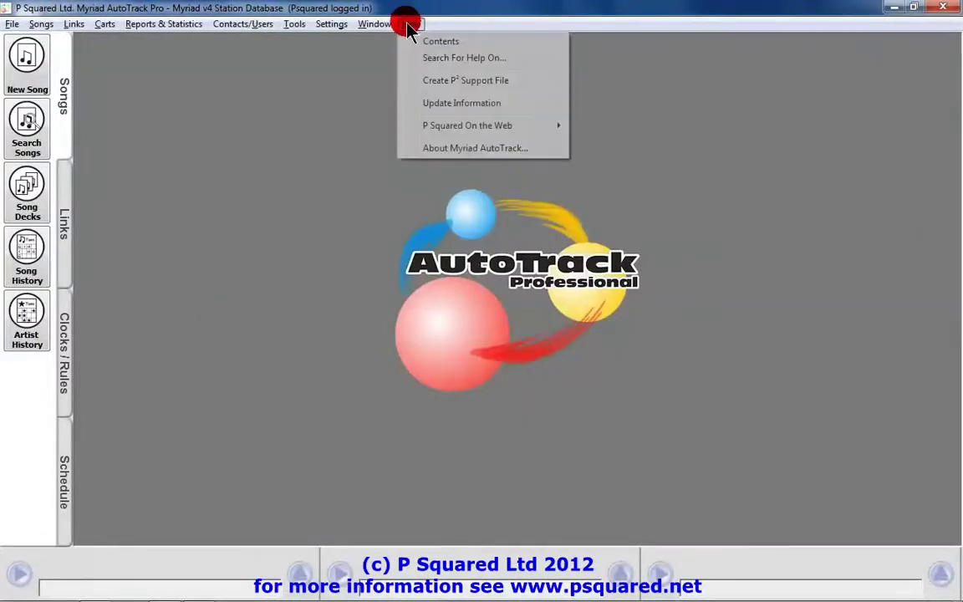
{"action": "left_click", "coordinate": [409, 24]}
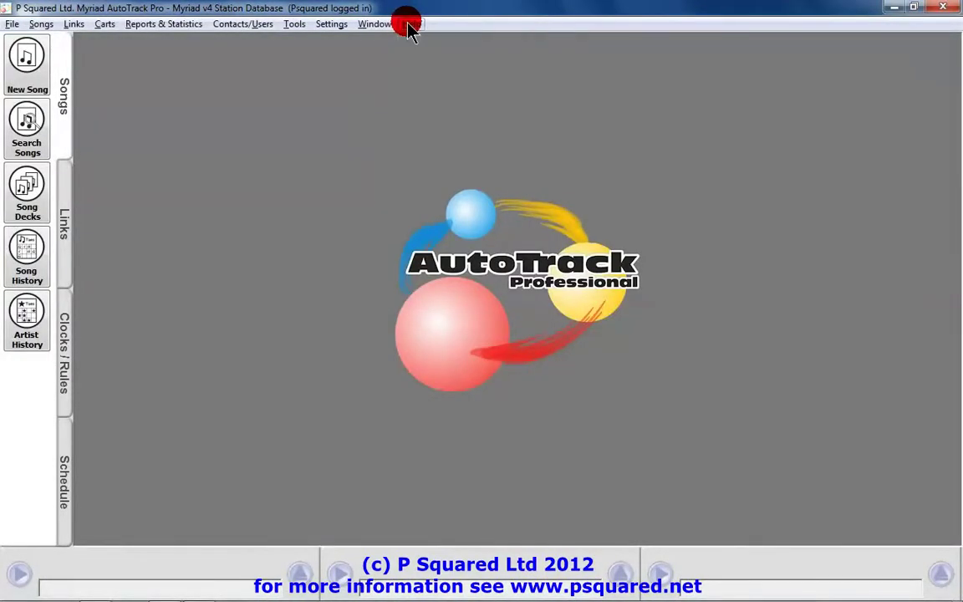